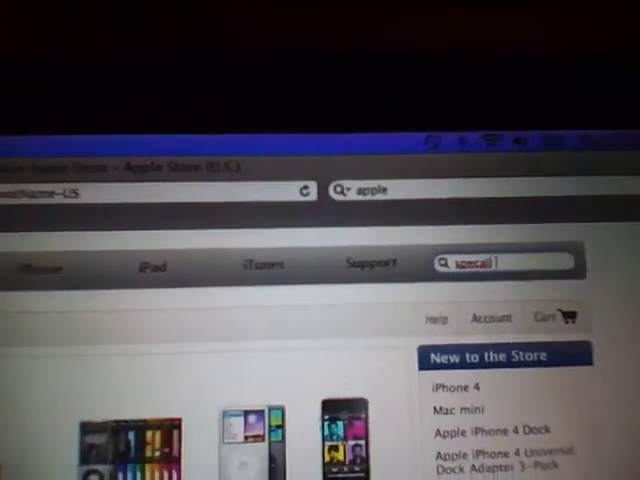
{"action": "type", "text": "di"}
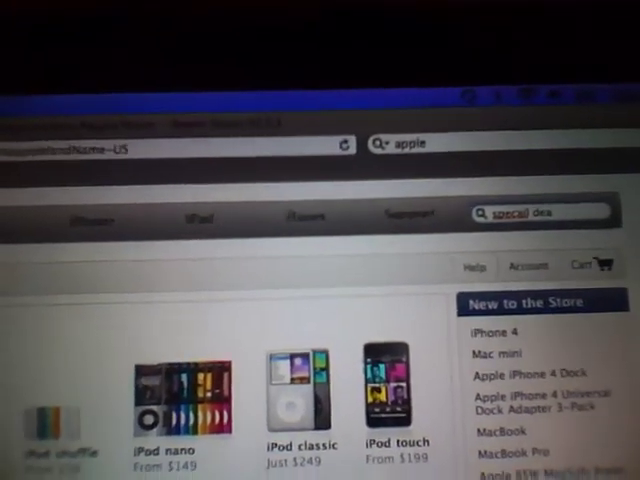
{"action": "type", "text": "s"}
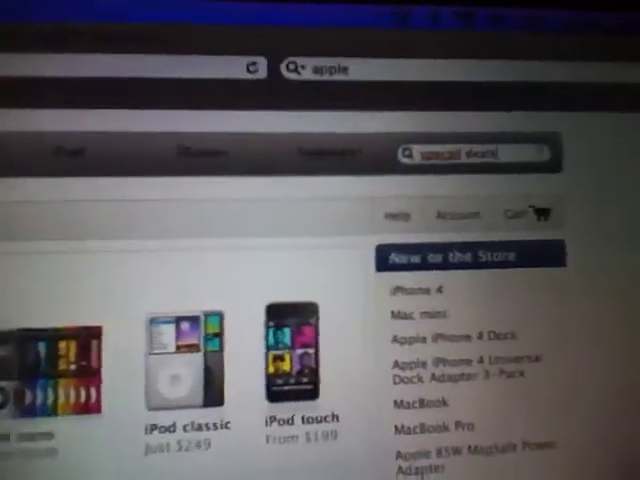
- Submit the 'special deals' store search to list iPod nano (PRODUCT) RED Special Edition 8GB and 4GB models
{"action": "key", "text": "Return"}
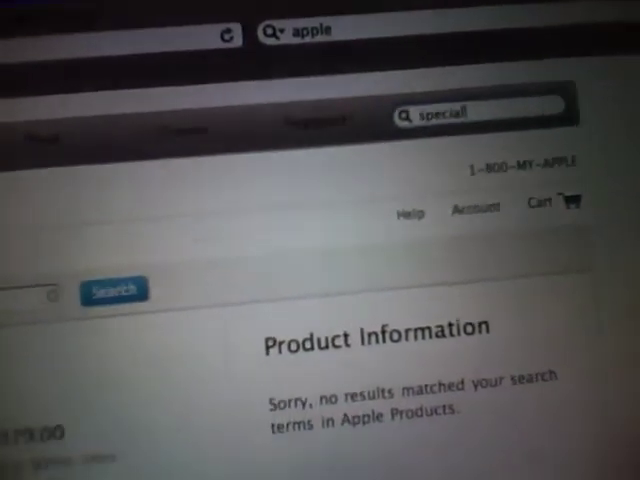
{"action": "type", "text": "ed"}
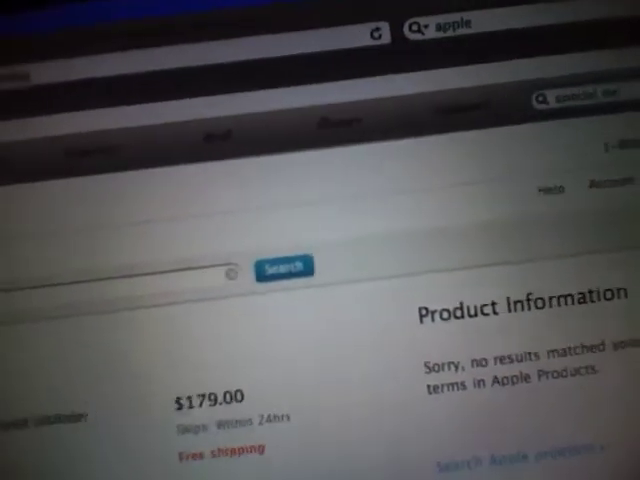